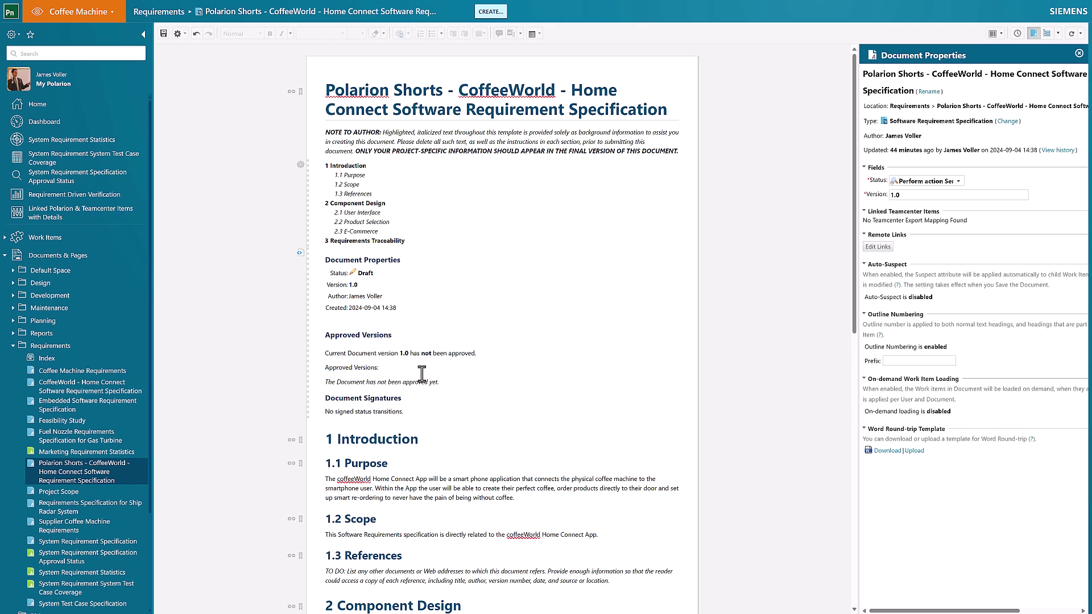
- Open the requirement specification for editing, publish it to Teamcenter from the gear menu, and close the report
click(266, 204)
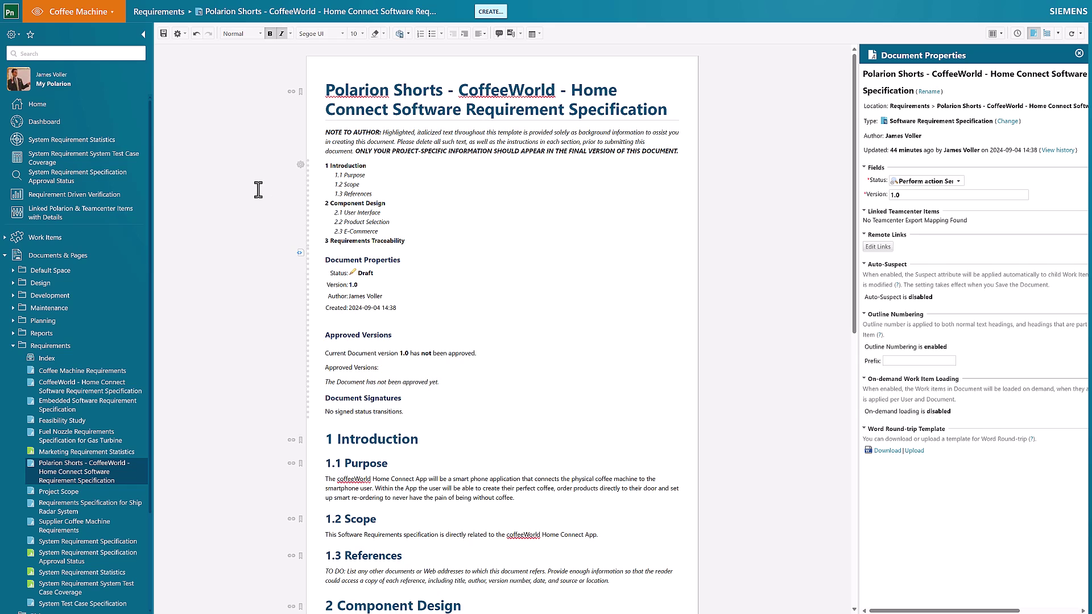
click(180, 34)
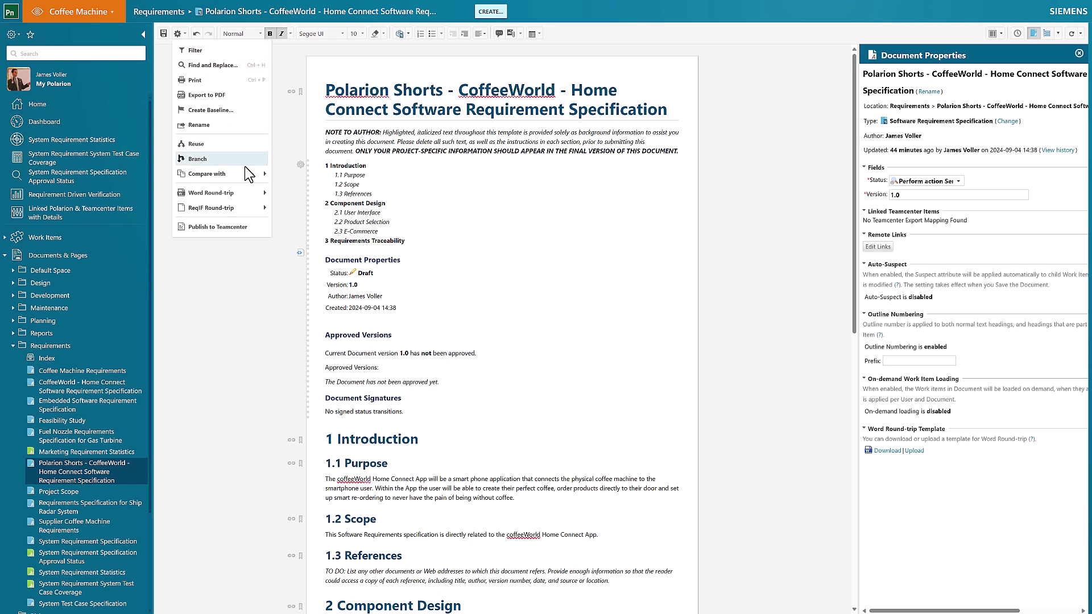
click(237, 226)
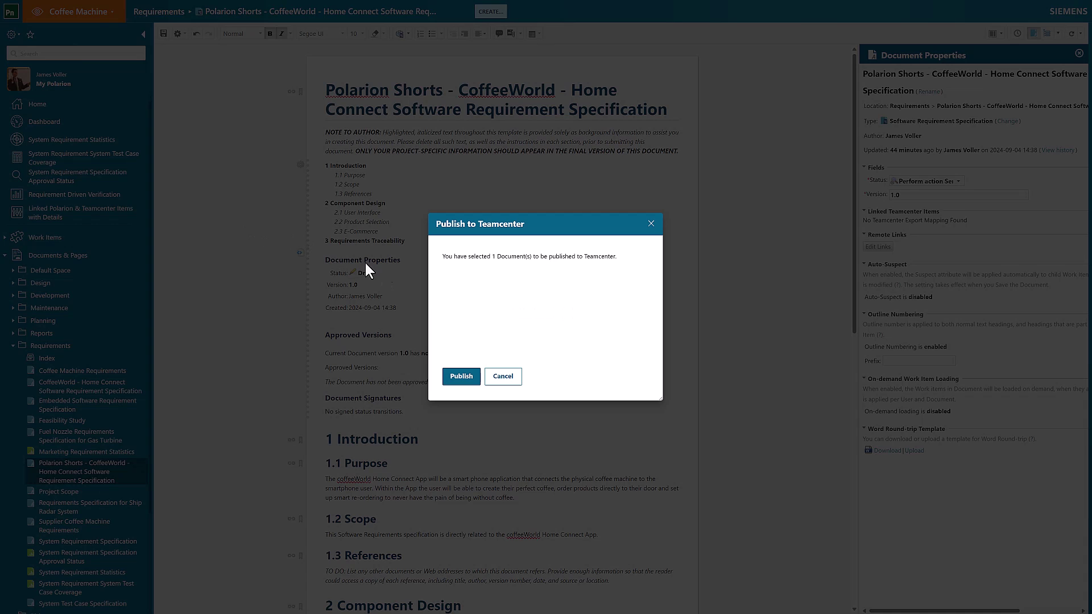
click(460, 381)
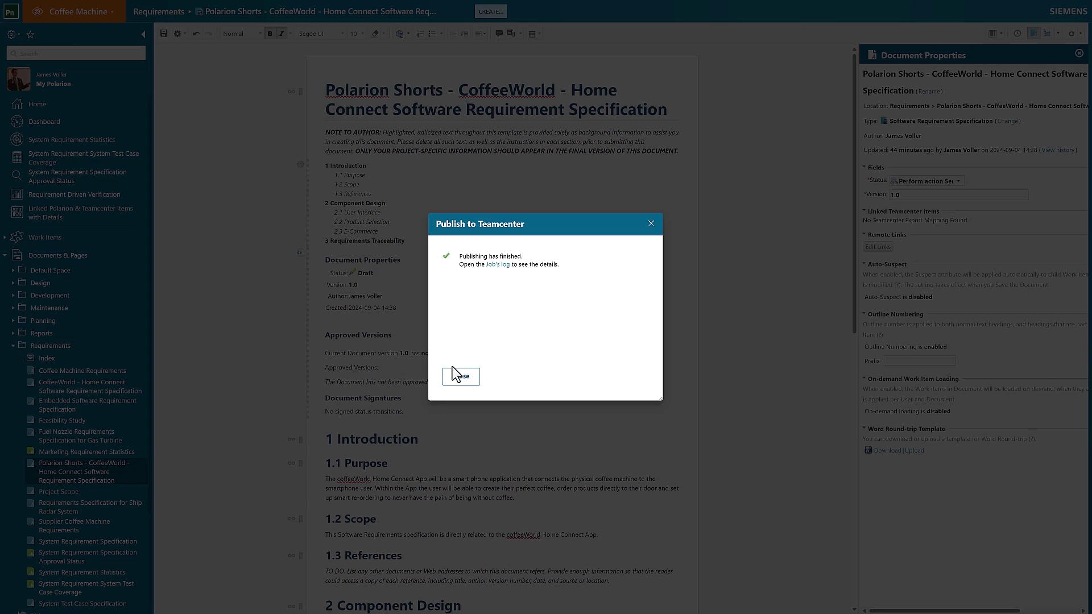
click(460, 378)
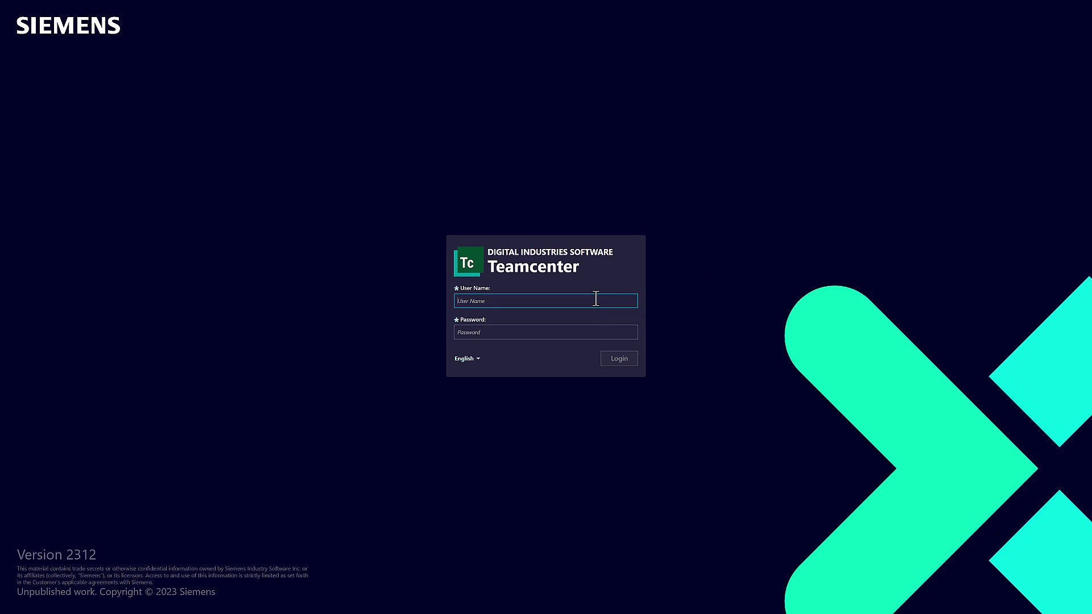
- Sign in to Teamcenter with the user name and password
text(James)
key(Tab)
text(****)
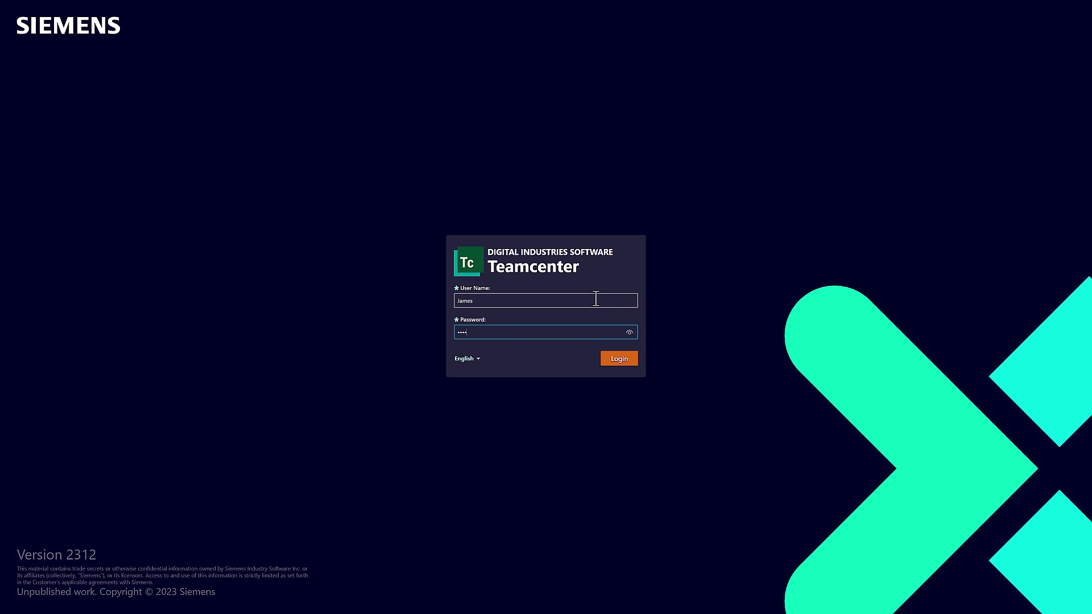
text(*)
key(Return)
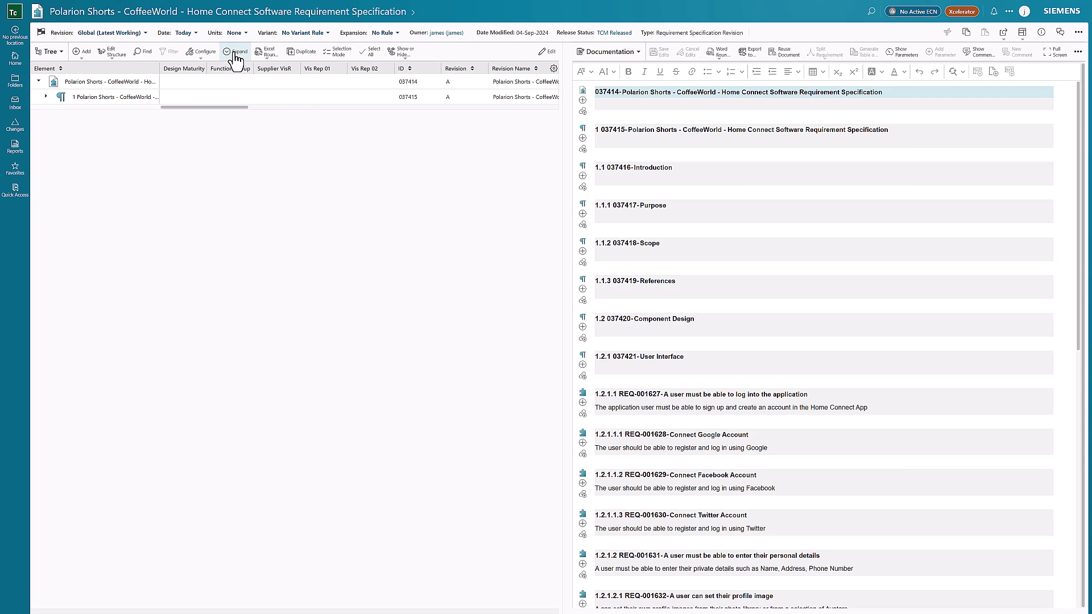
- Expand the whole specification tree with Expand Below and select the Connect Facebook Account requirement
click(235, 51)
click(239, 103)
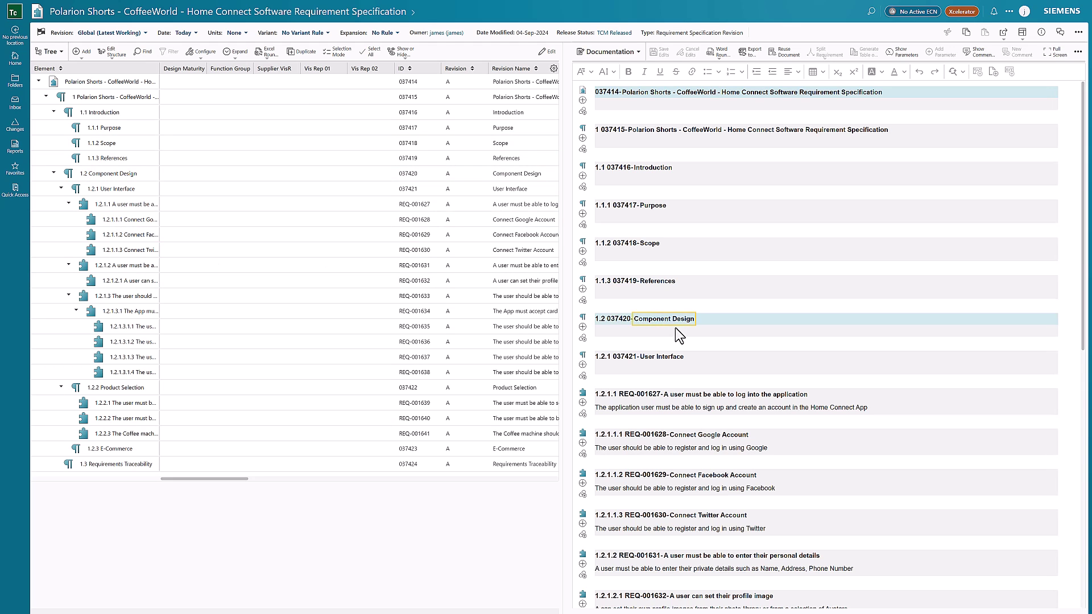
scroll(674, 328, down, 3)
scroll(702, 374, down, 2)
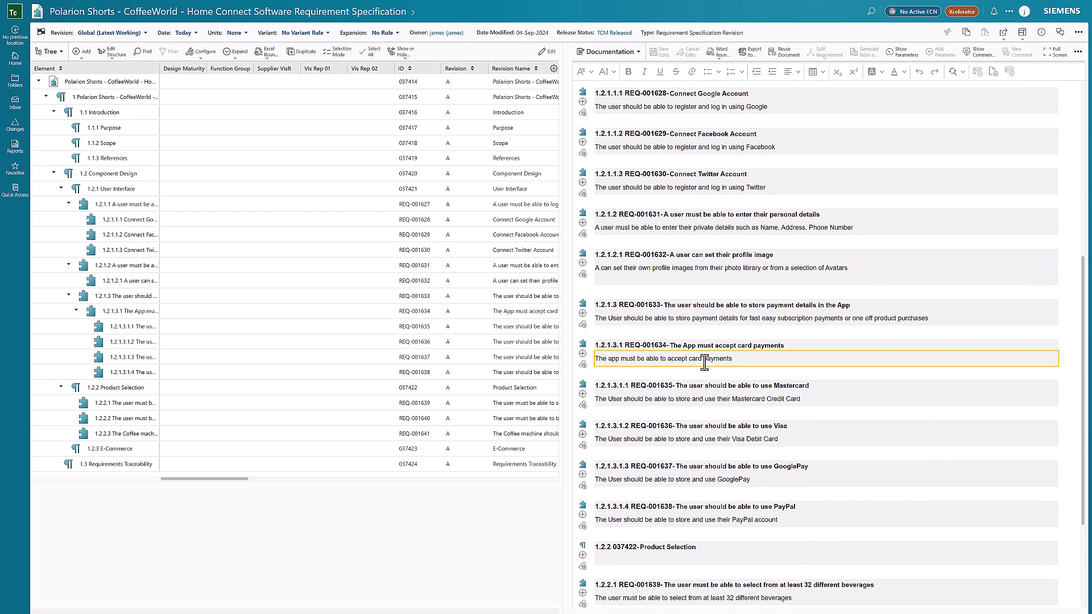
click(681, 337)
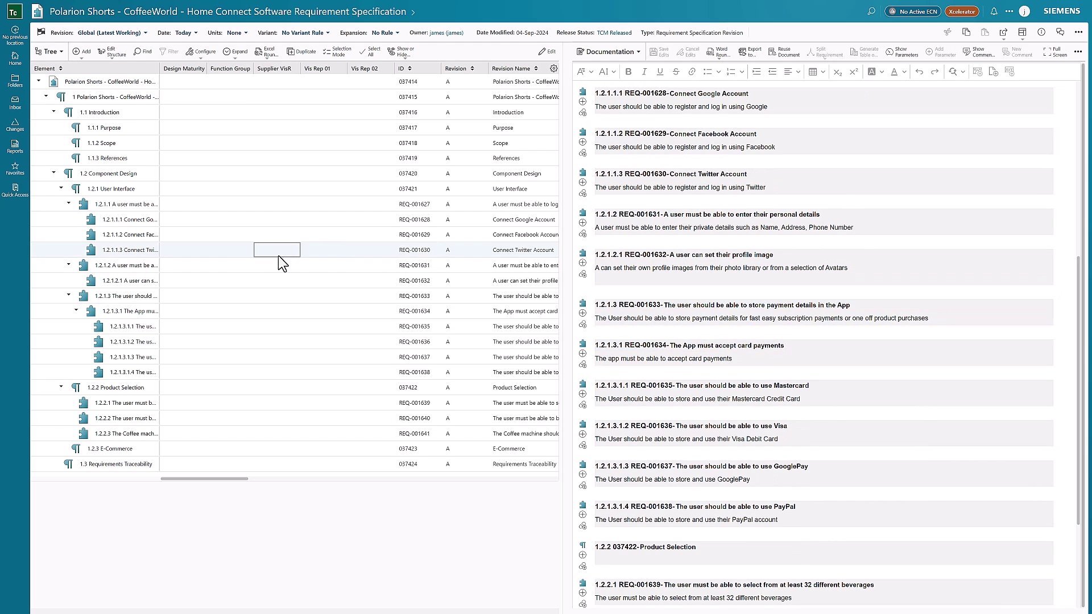
click(113, 235)
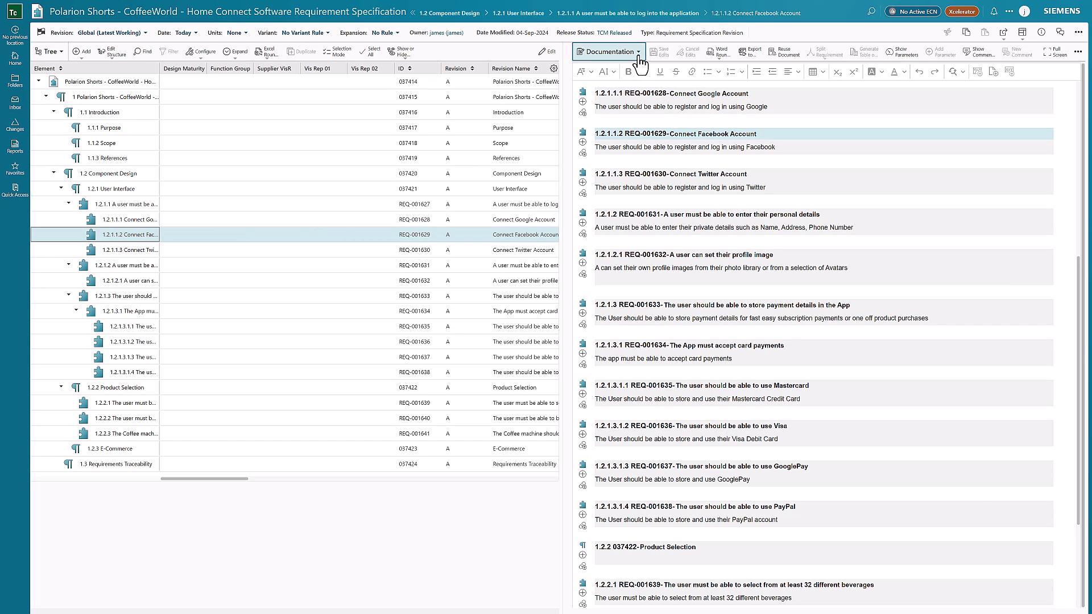
- Review Connect Facebook Account's details, relations and overview, then follow its Polarion ID link to CM-1016
click(609, 51)
click(602, 105)
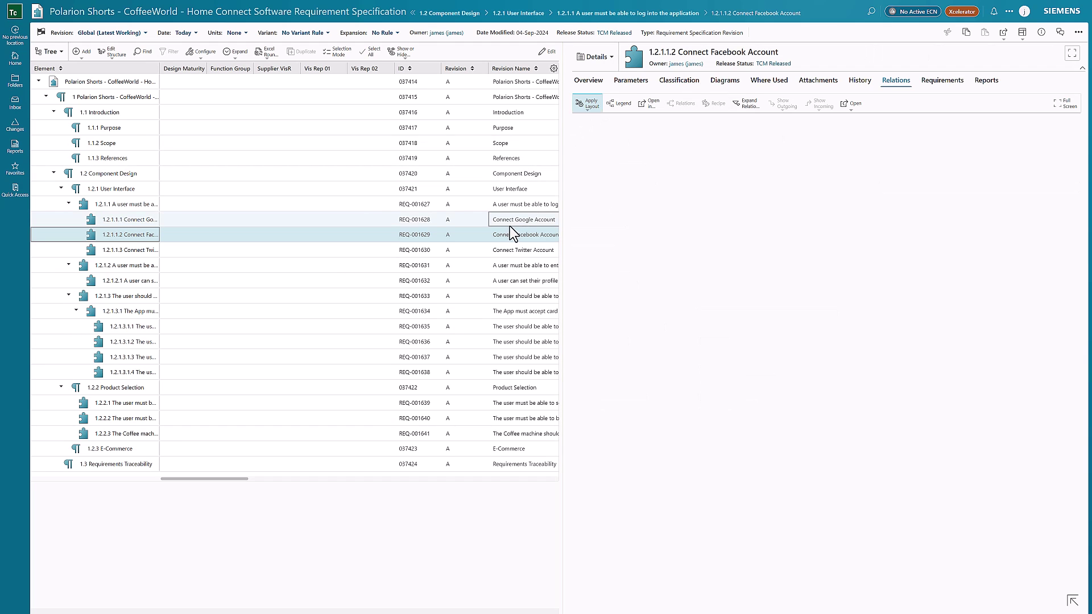
click(449, 233)
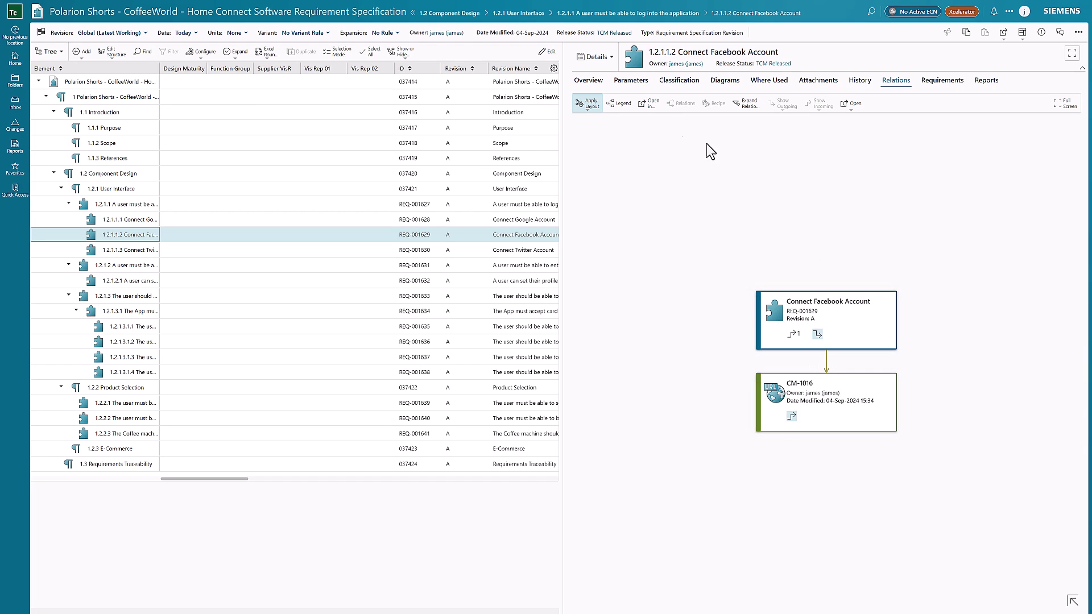
click(587, 81)
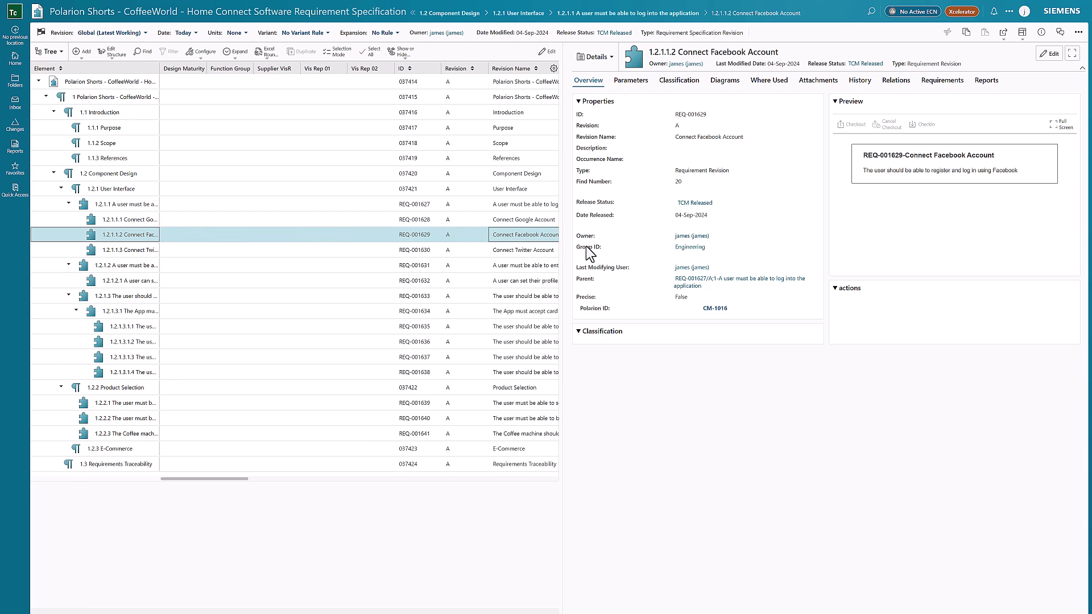
click(713, 311)
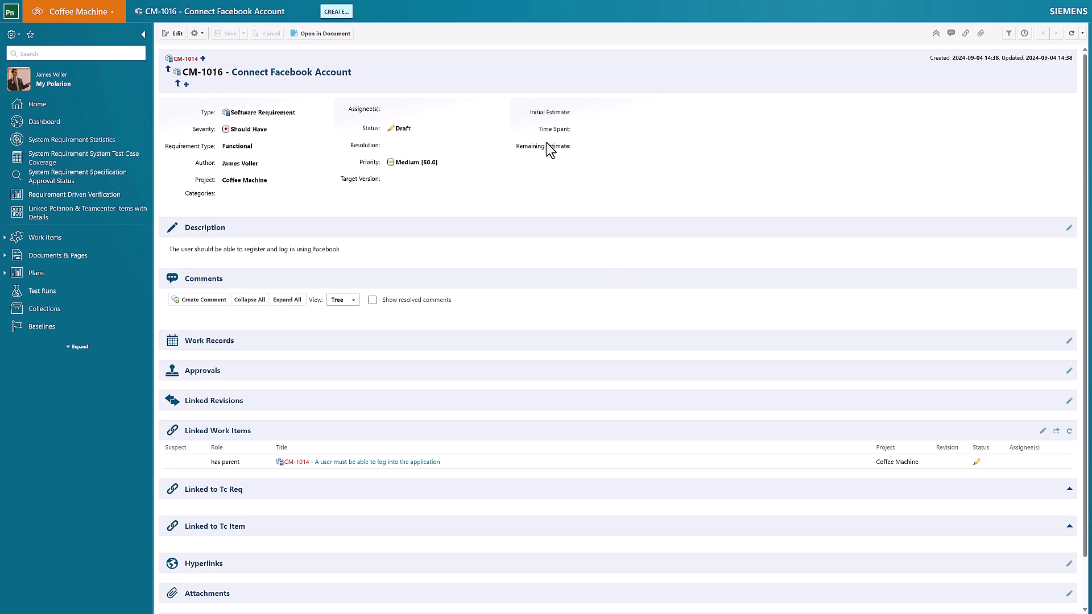
- Edit CM-1016, keeping its type as Functional and assigning it to a team member
click(176, 34)
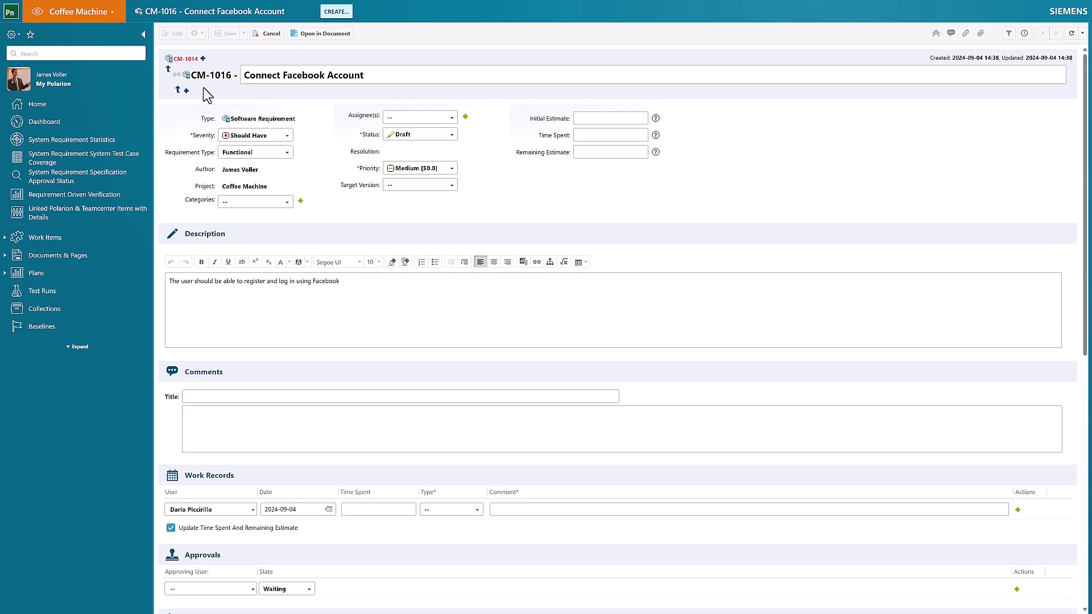
click(269, 153)
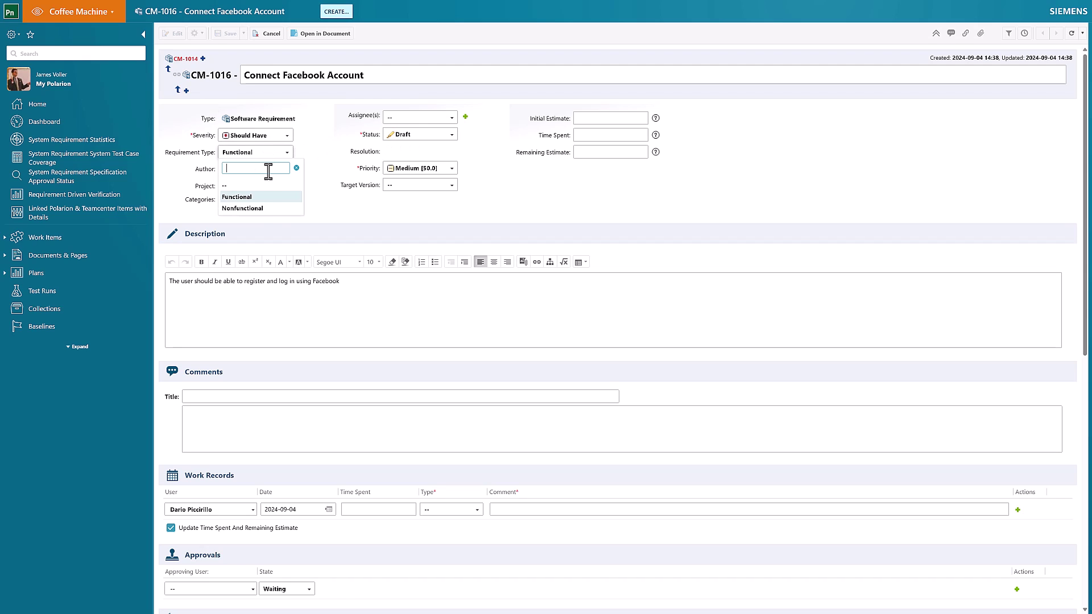
click(266, 197)
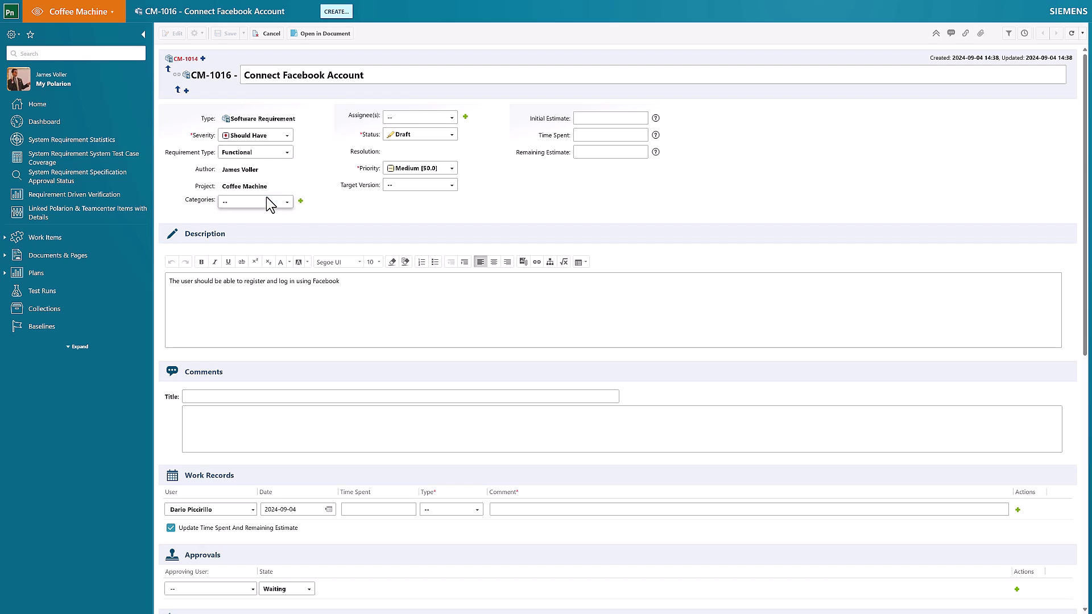
click(425, 117)
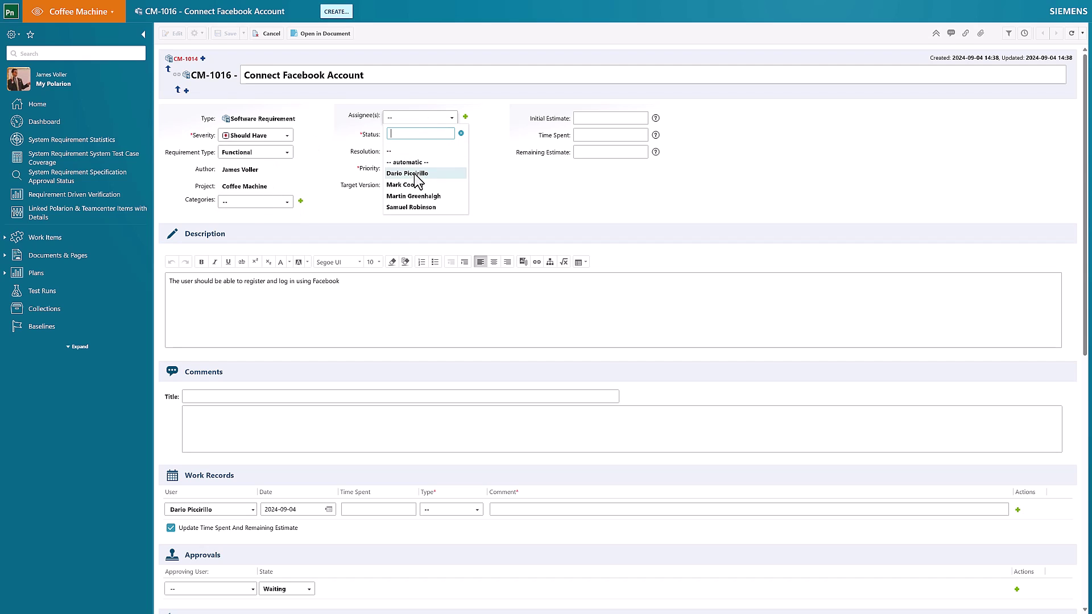
click(418, 196)
- Append ', And all meta accounts' to the CM-1016 description and save the work item
click(332, 280)
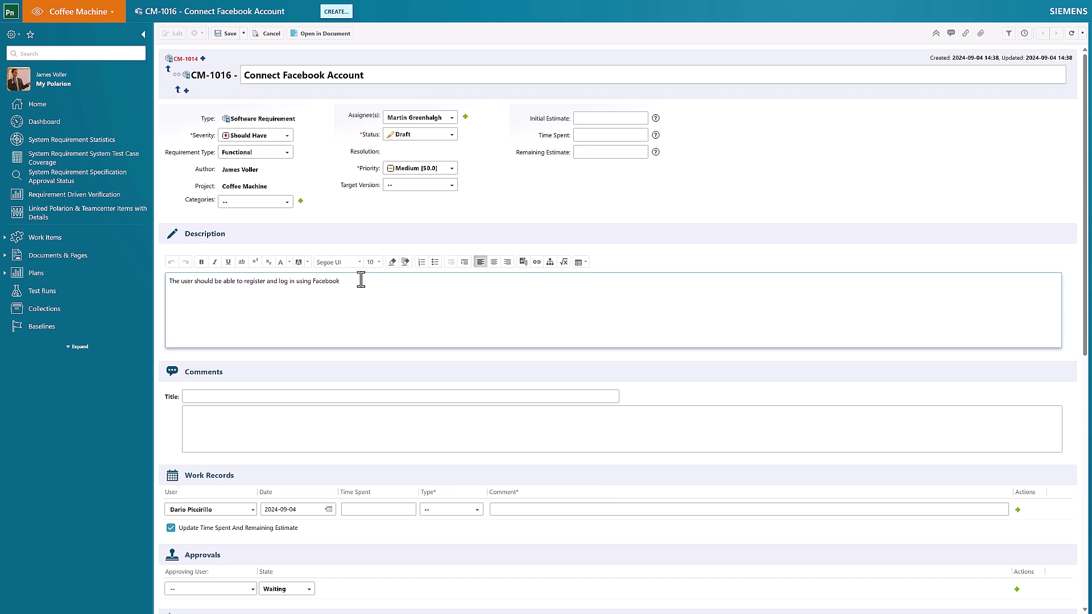
text(, And all meta accounts)
click(361, 75)
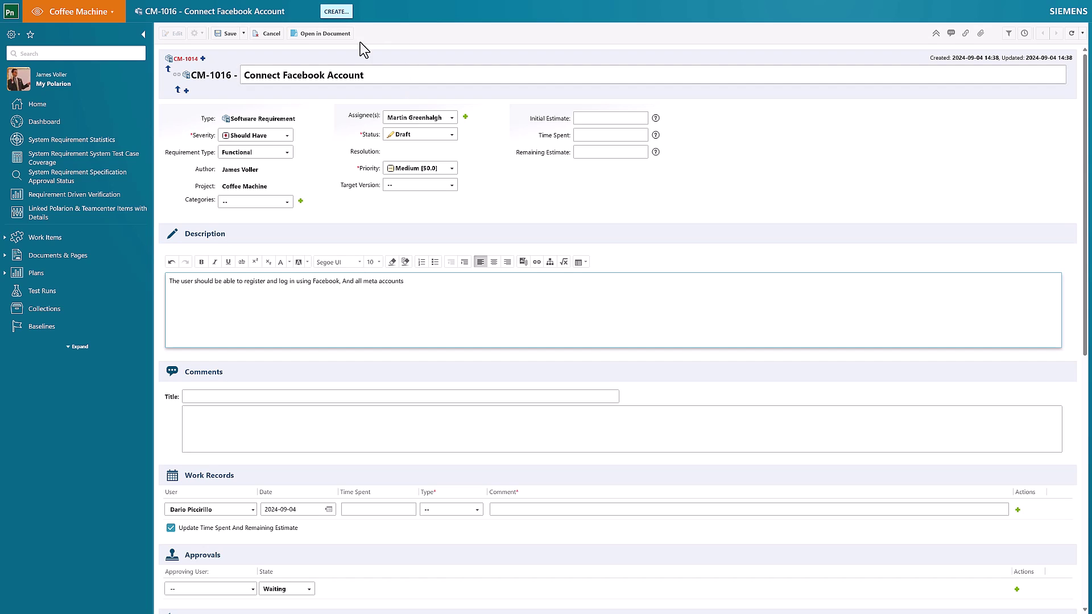
click(227, 34)
click(487, 336)
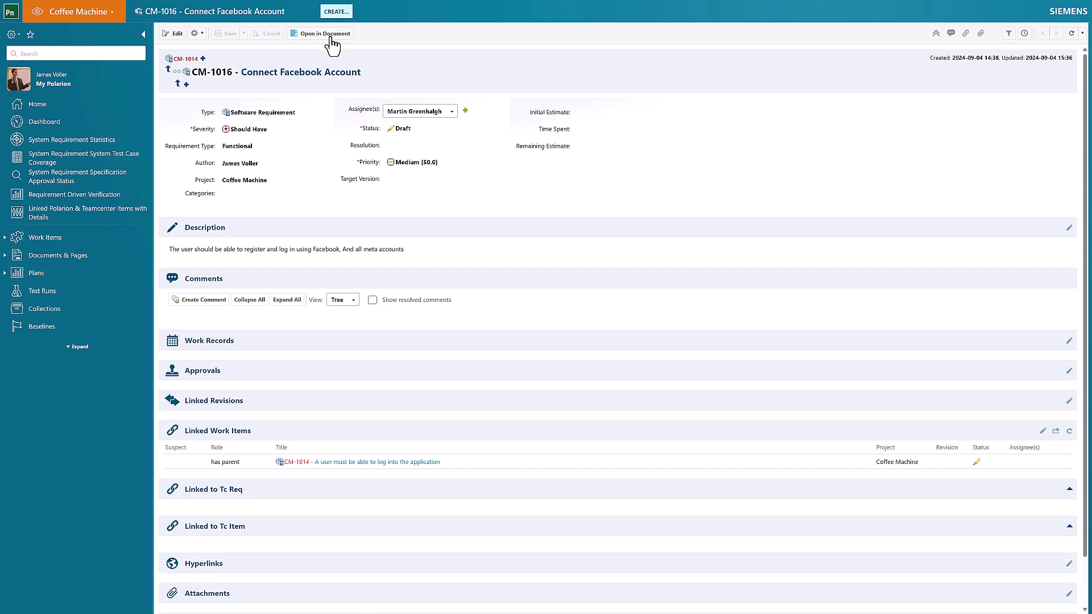
- Insert 'The machine should dispense marshmallows' below CM-1029 with its drink-topping description, and save the document
click(328, 35)
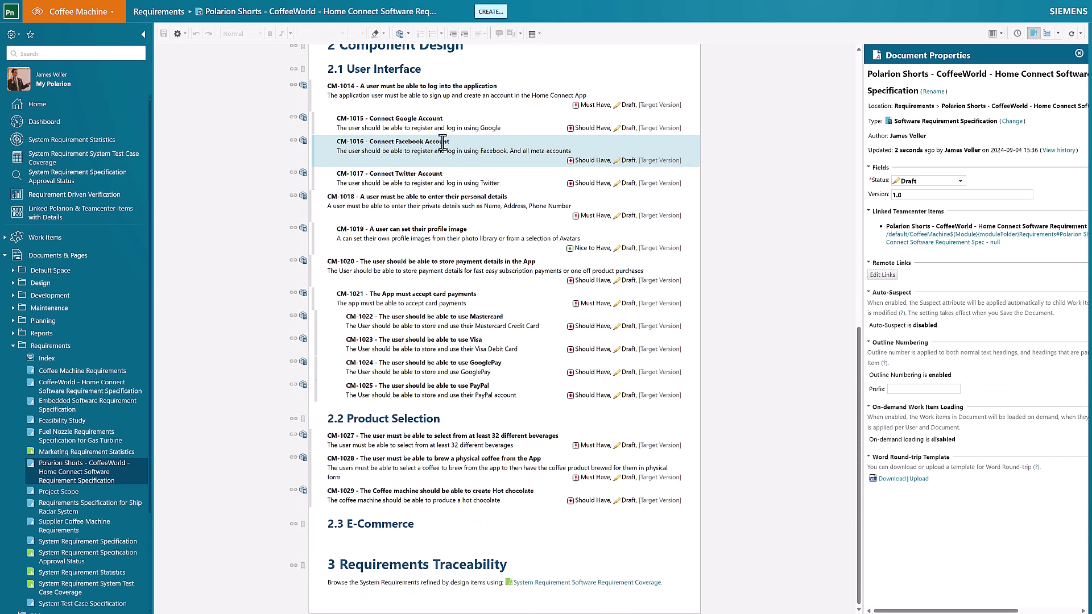
scroll(441, 210, up, 1)
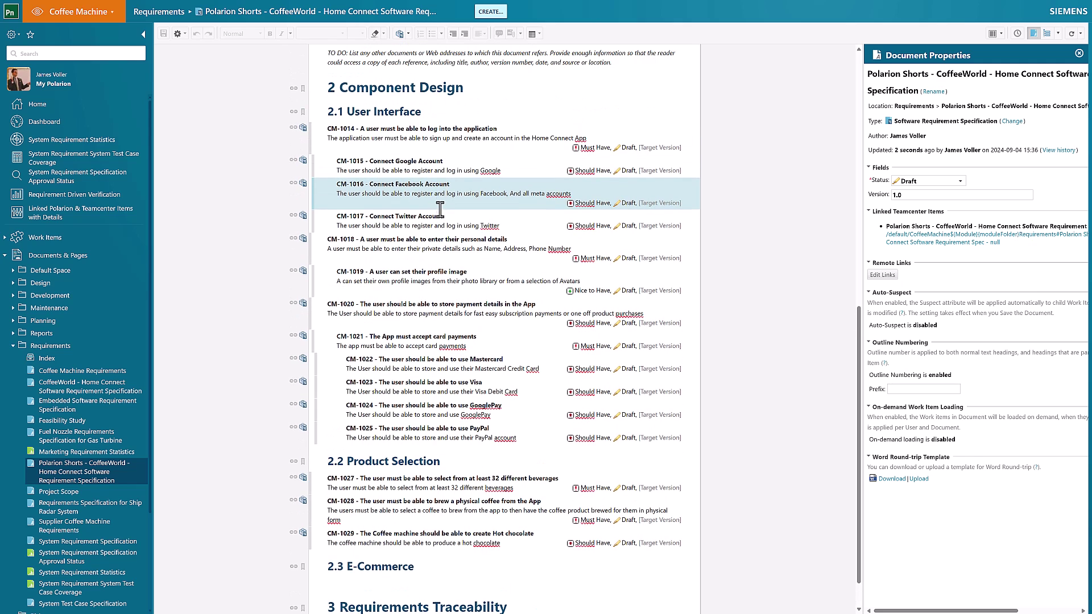
scroll(487, 197, down, 1)
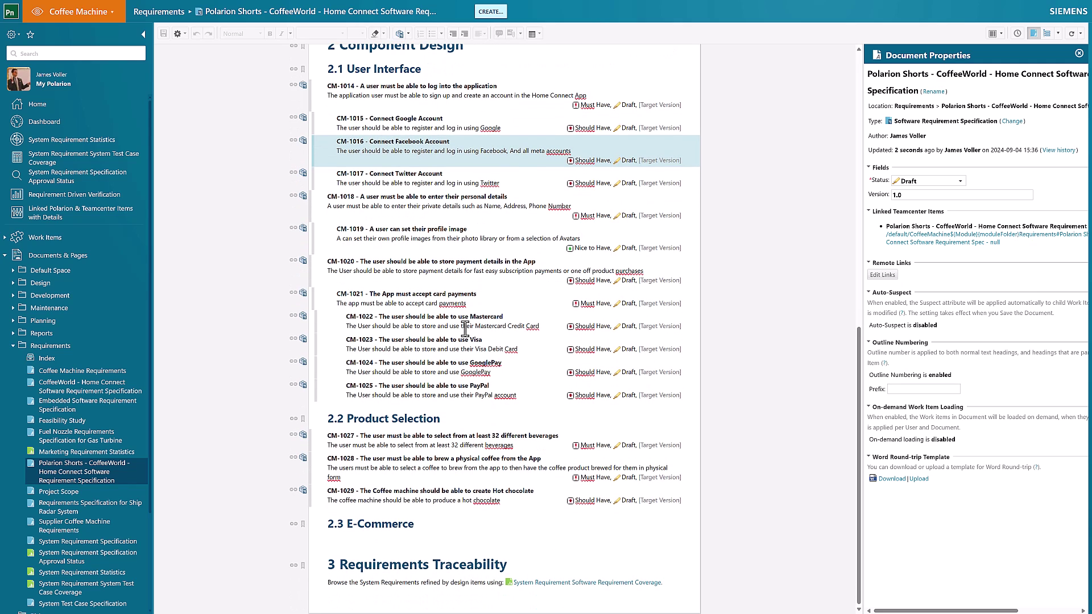
click(512, 502)
key(Return)
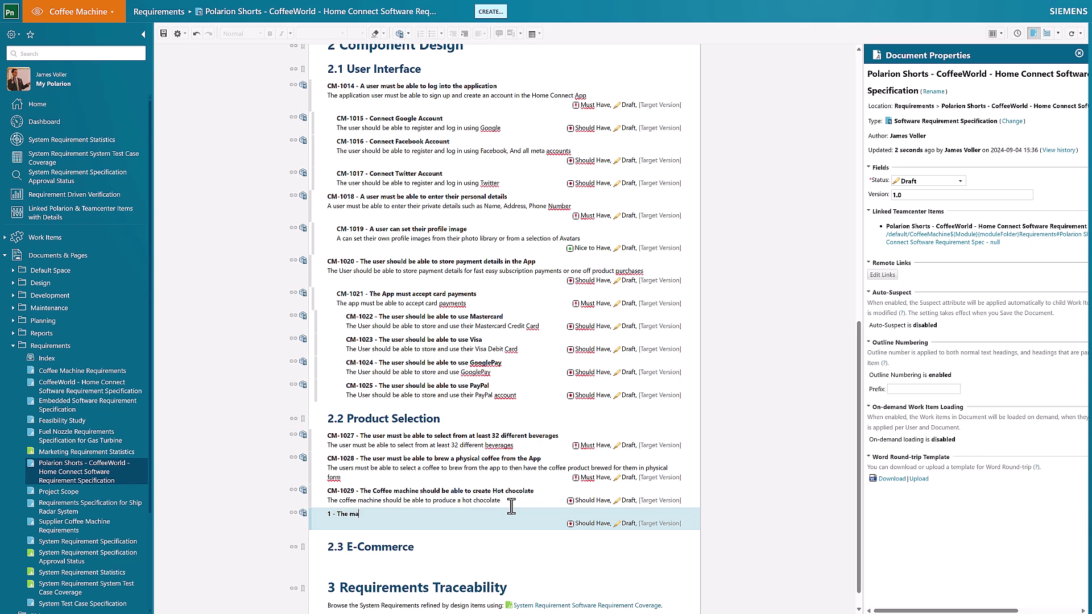
text(chine should dispense marshmallows)
click(476, 523)
text(This machine wil)
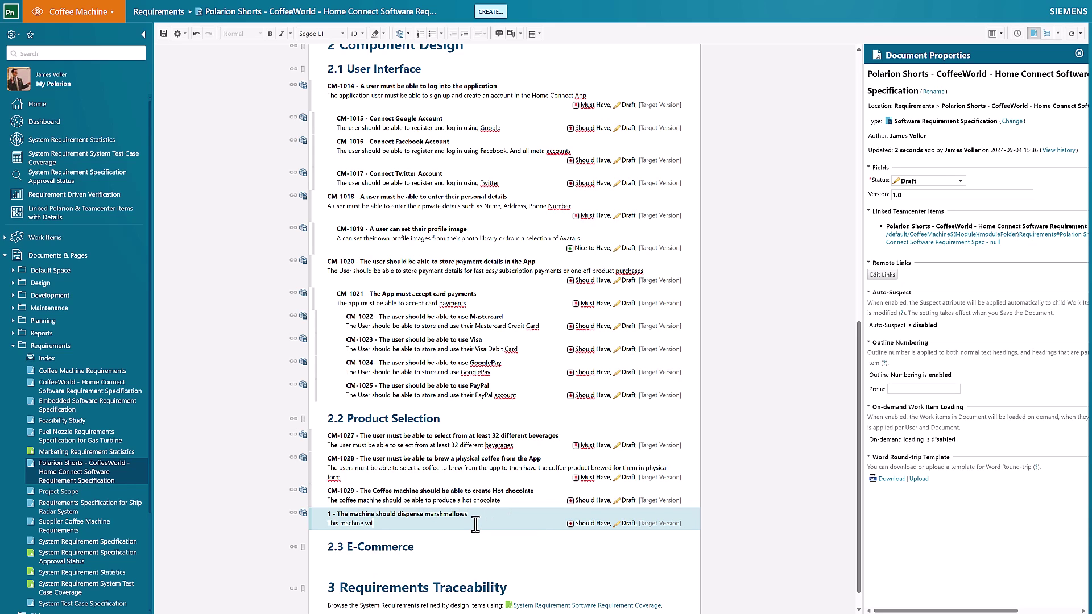
text(l dispense marshmallows on top of a drink)
click(164, 33)
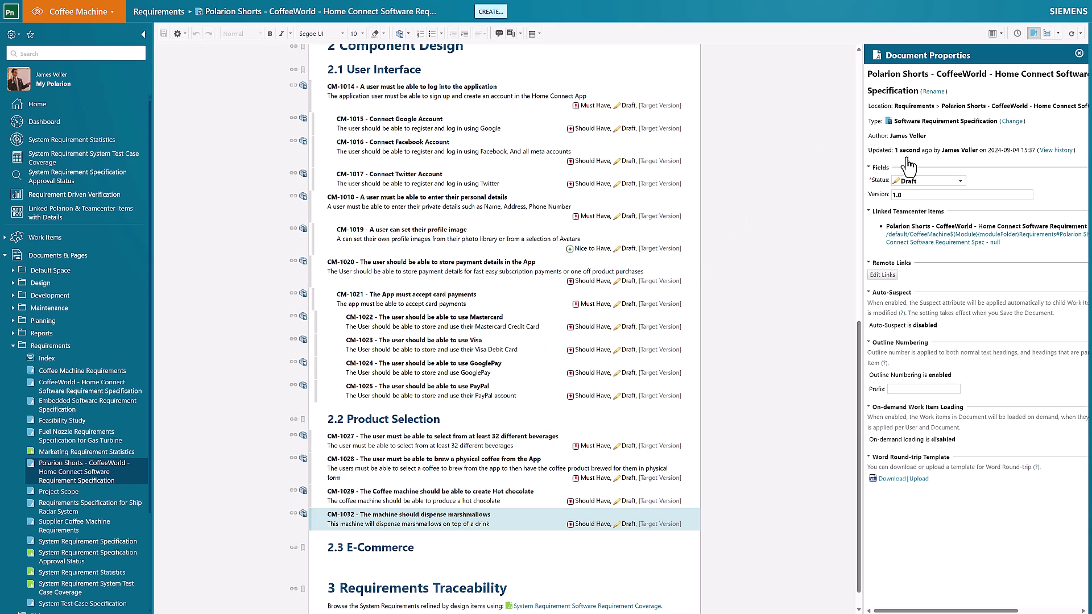
- Show Work Item Properties and check linked Teamcenter items for CM-1029, CM-1028, CM-1027, CM-1025 and CM-1022
click(1000, 34)
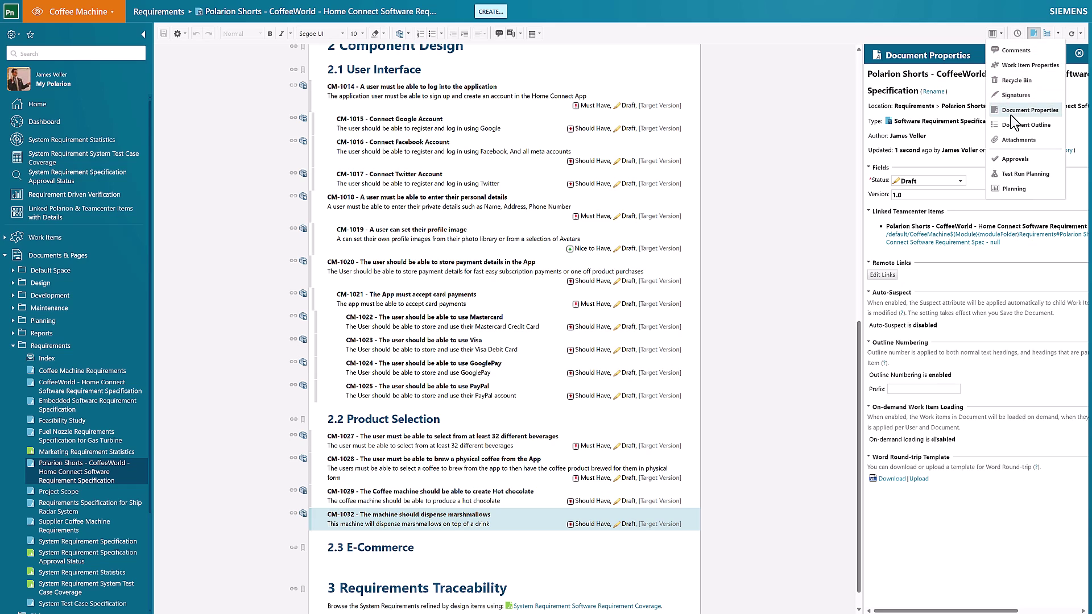
click(1011, 65)
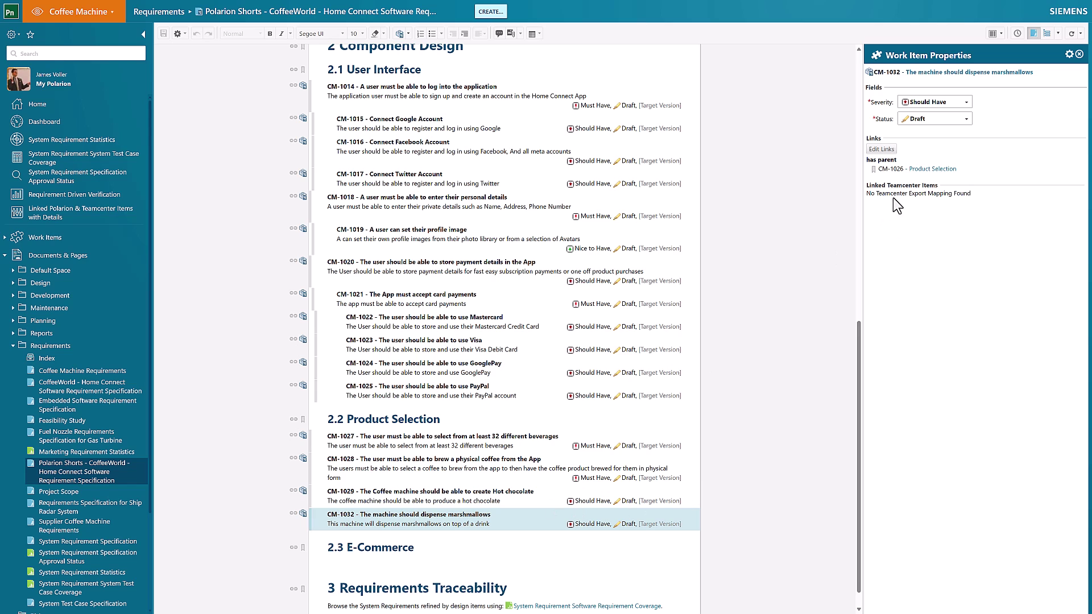
click(500, 492)
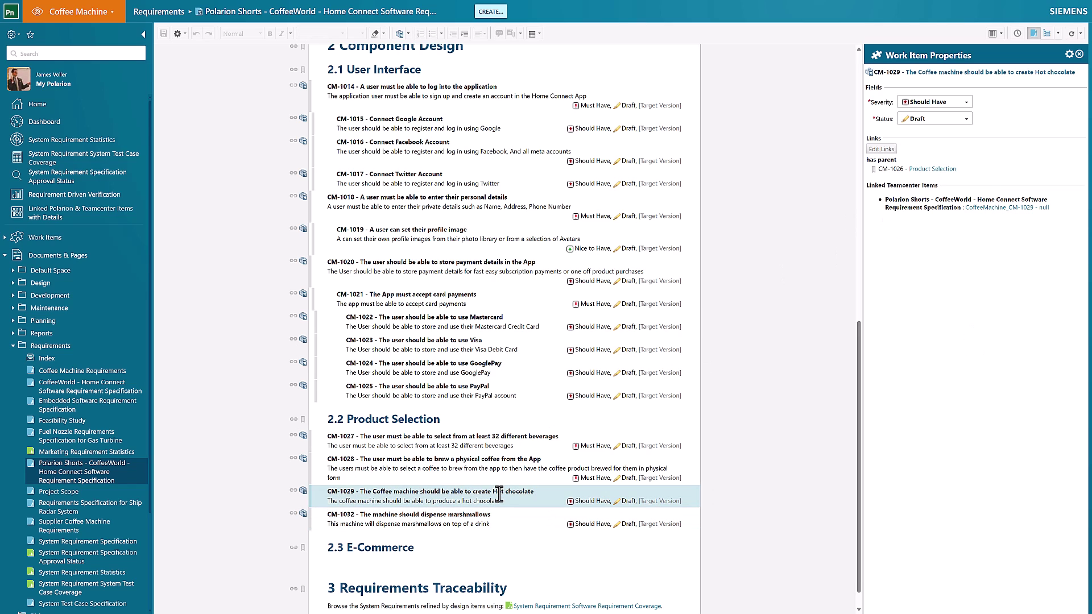
click(496, 470)
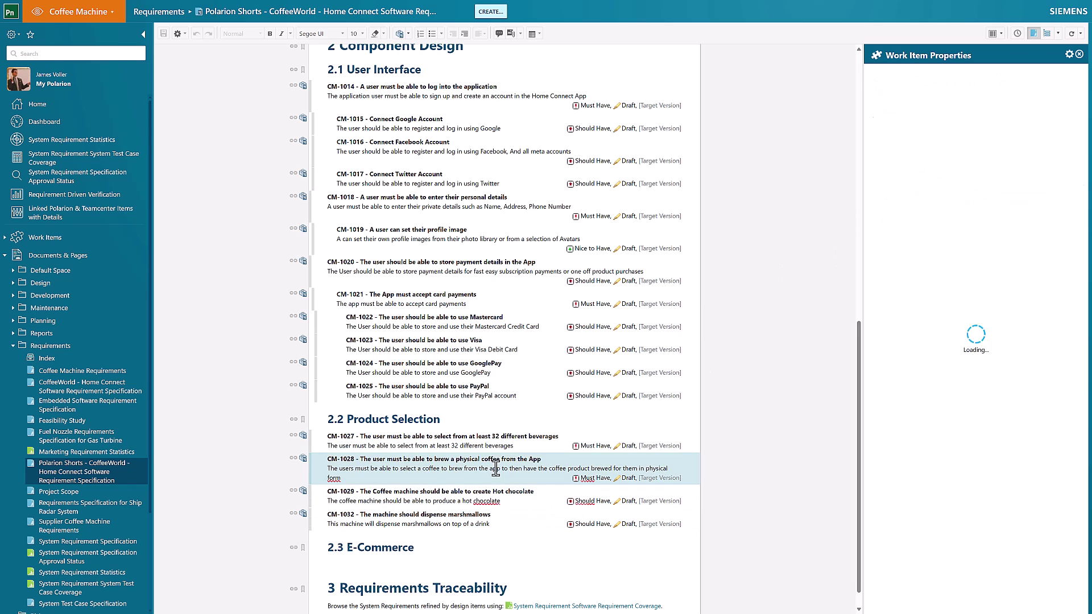
click(498, 436)
click(485, 396)
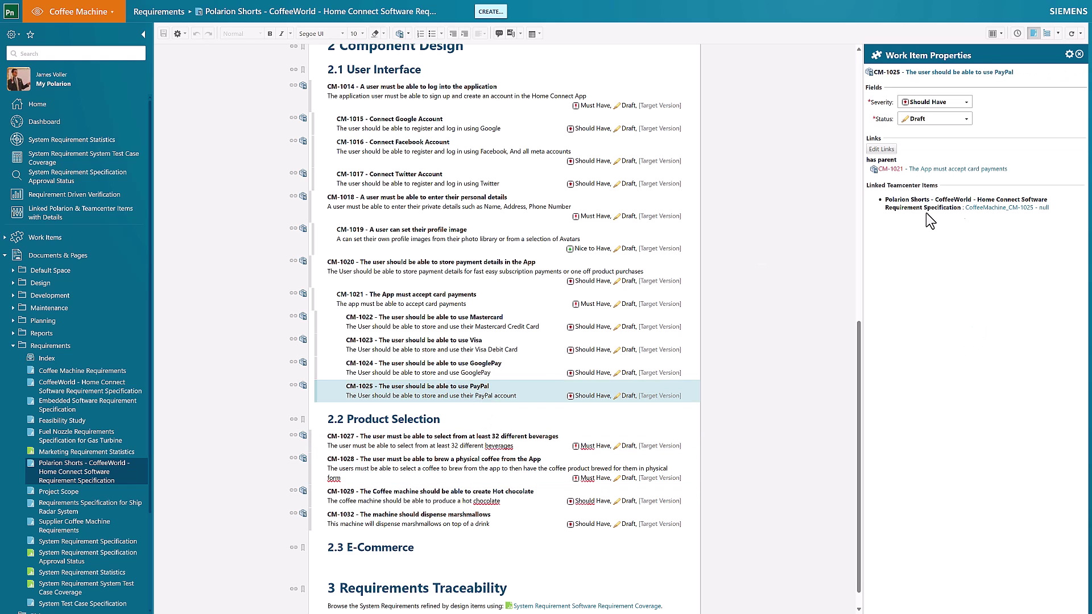
click(439, 317)
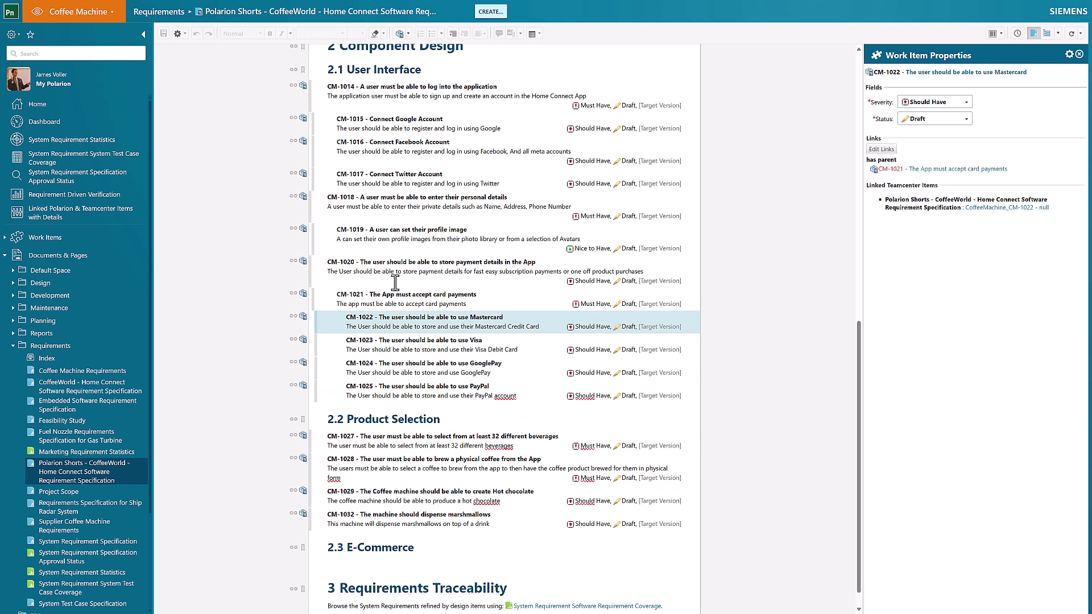
click(179, 34)
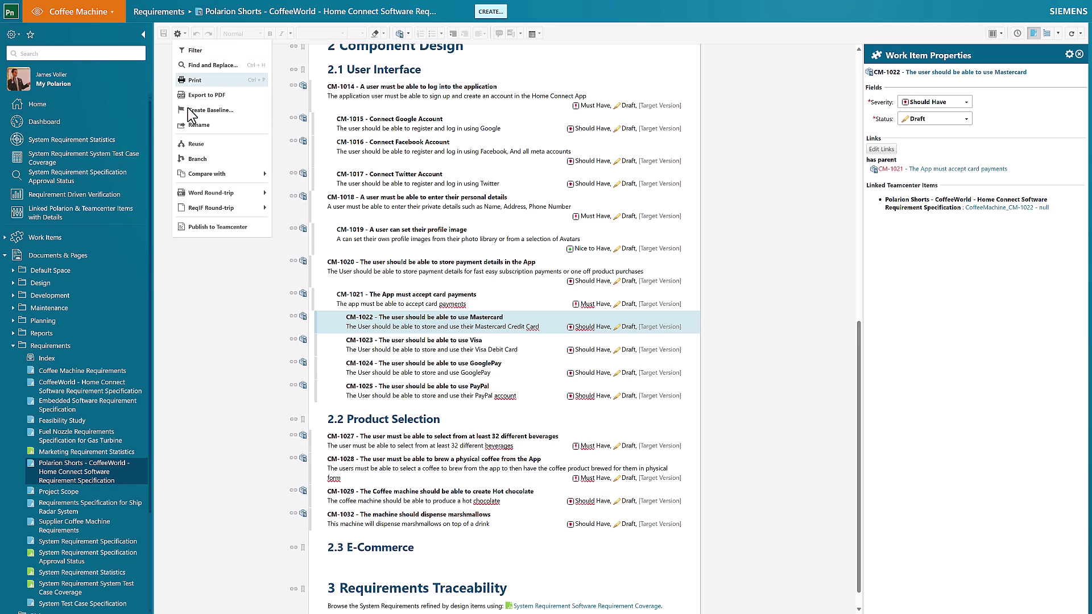
- Republish the document to Teamcenter and confirm CM-1032 now has a linked Teamcenter item
click(201, 227)
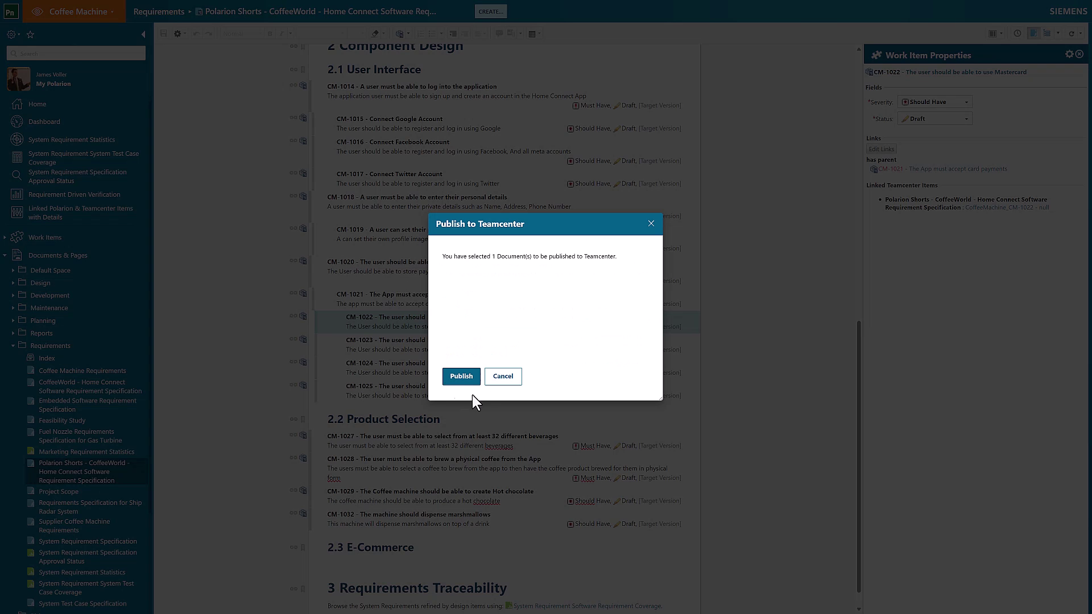
click(468, 382)
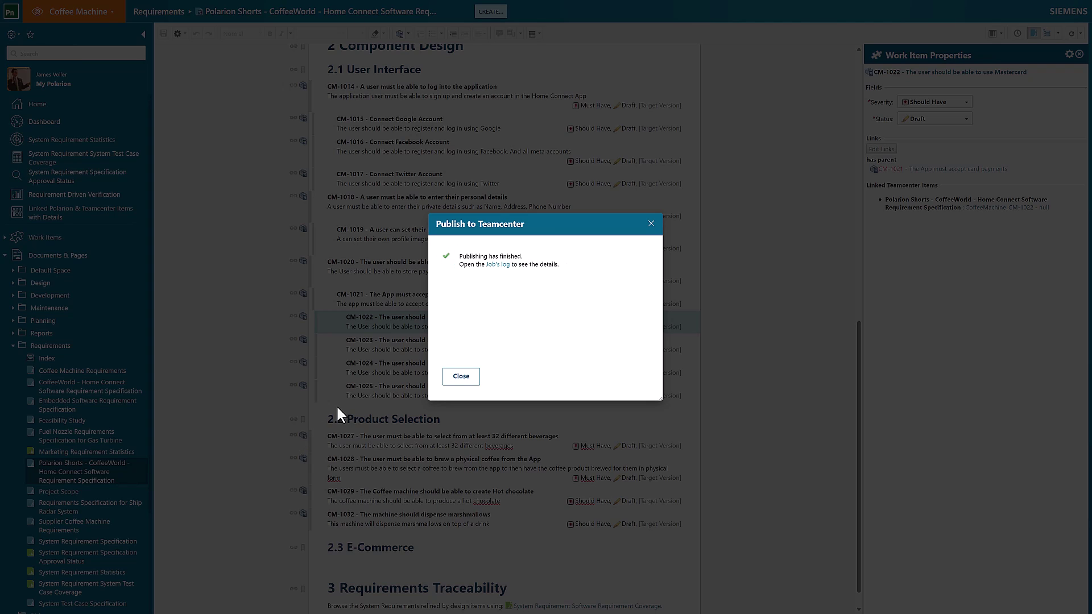
click(461, 376)
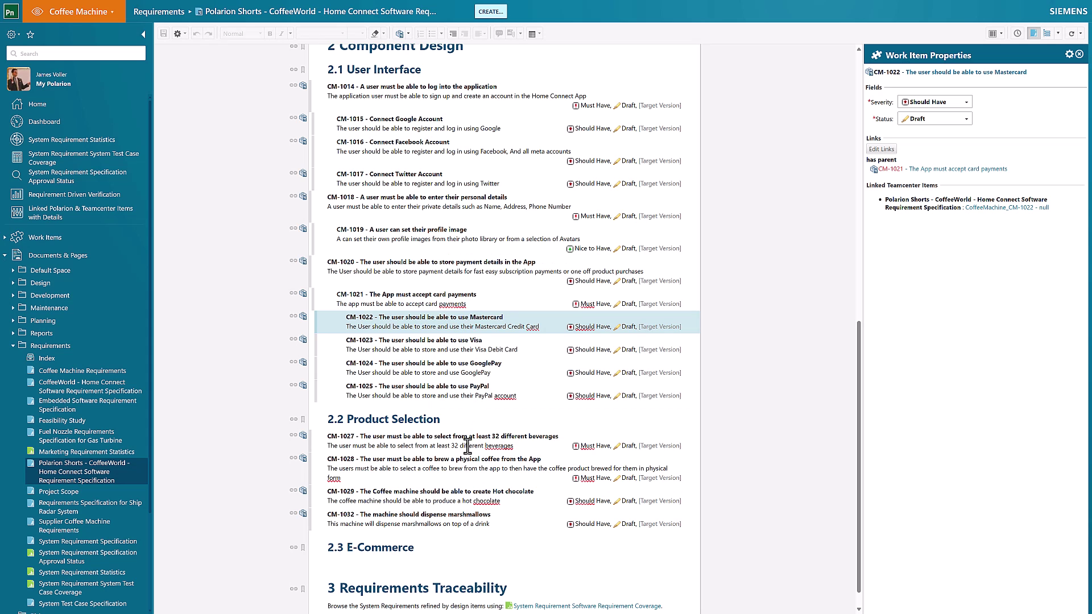
click(429, 515)
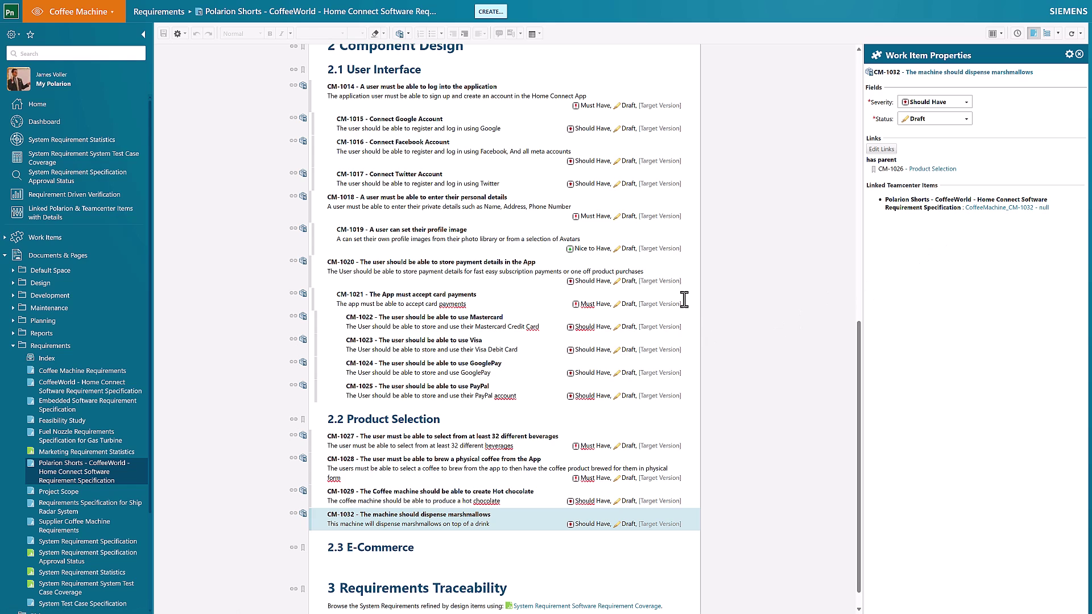
click(994, 40)
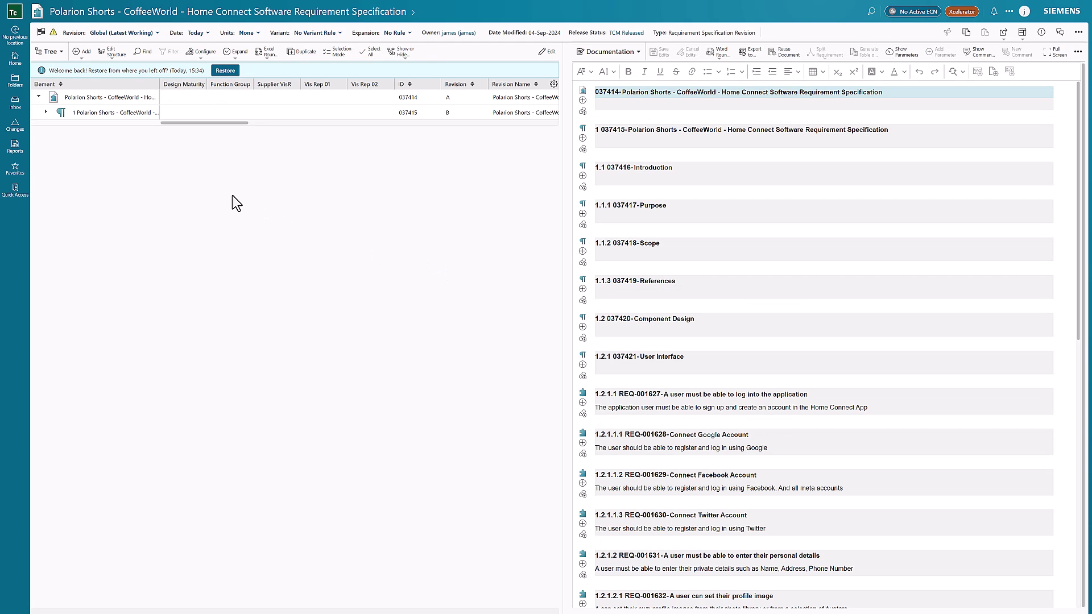
- Apply Expand Below to the Teamcenter specification tree to reveal every section and requirement
click(243, 52)
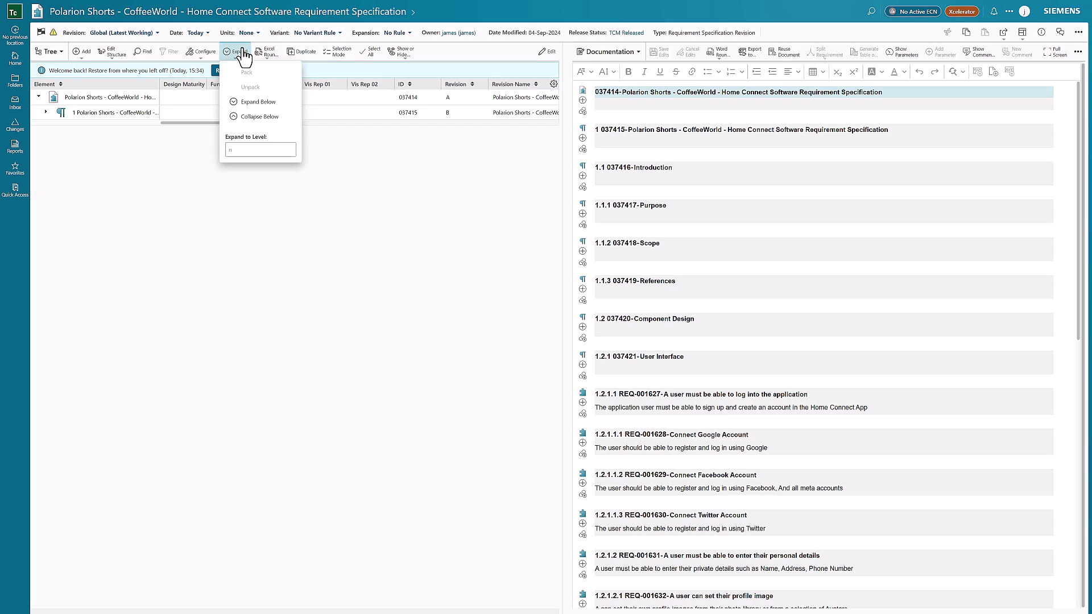
click(248, 112)
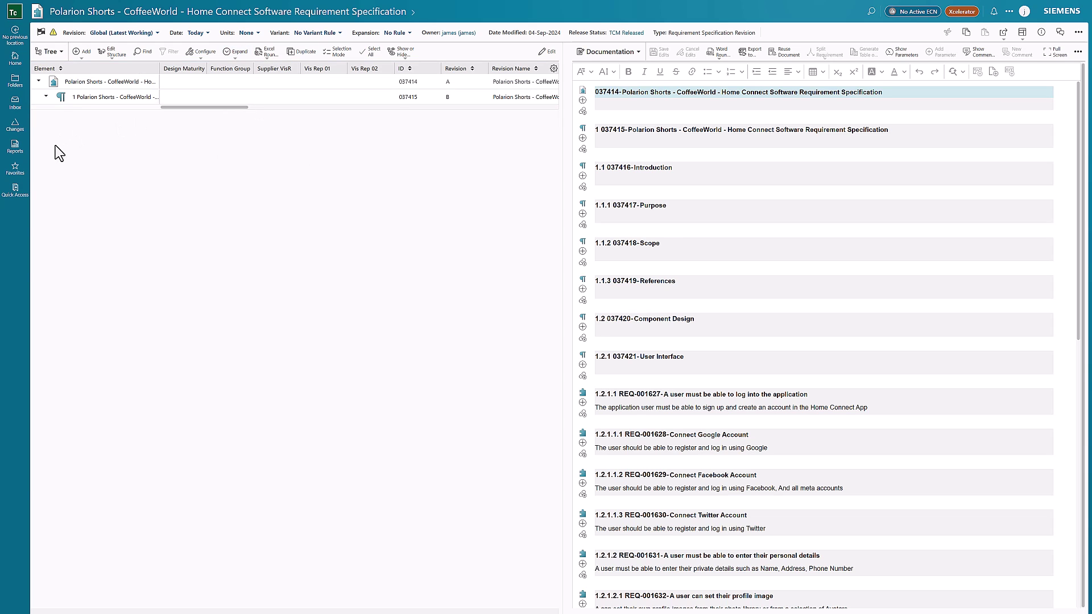